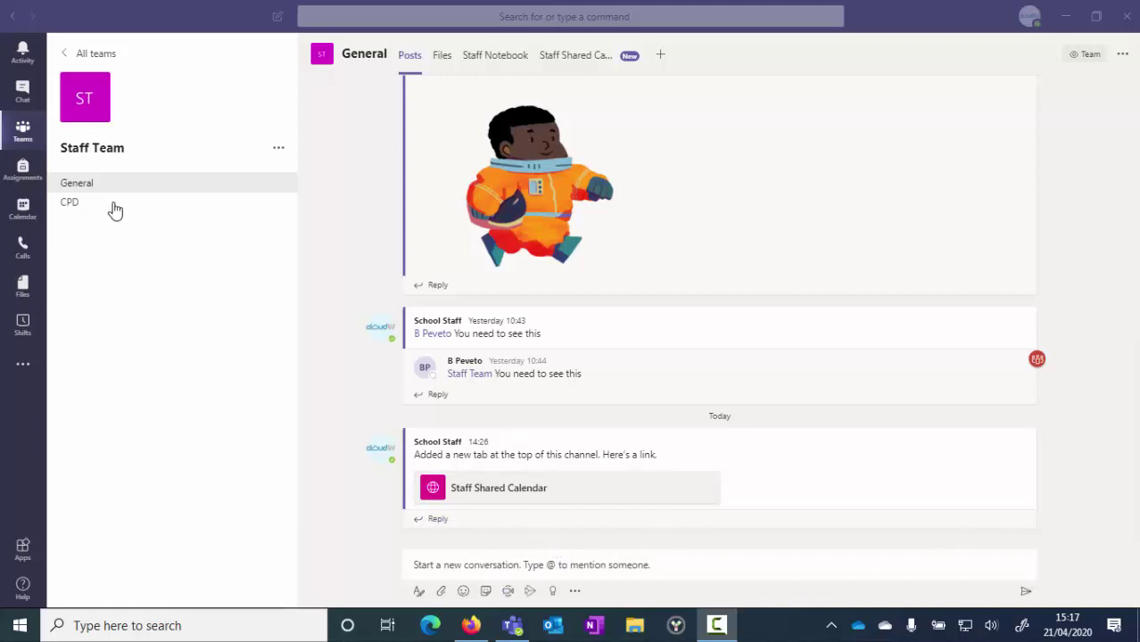
Step: Start an instant meeting with Meet now in the Staff Team's General channel
{"action": "left_click_drag", "start_coordinate": [97, 202], "coordinate": [132, 241]}
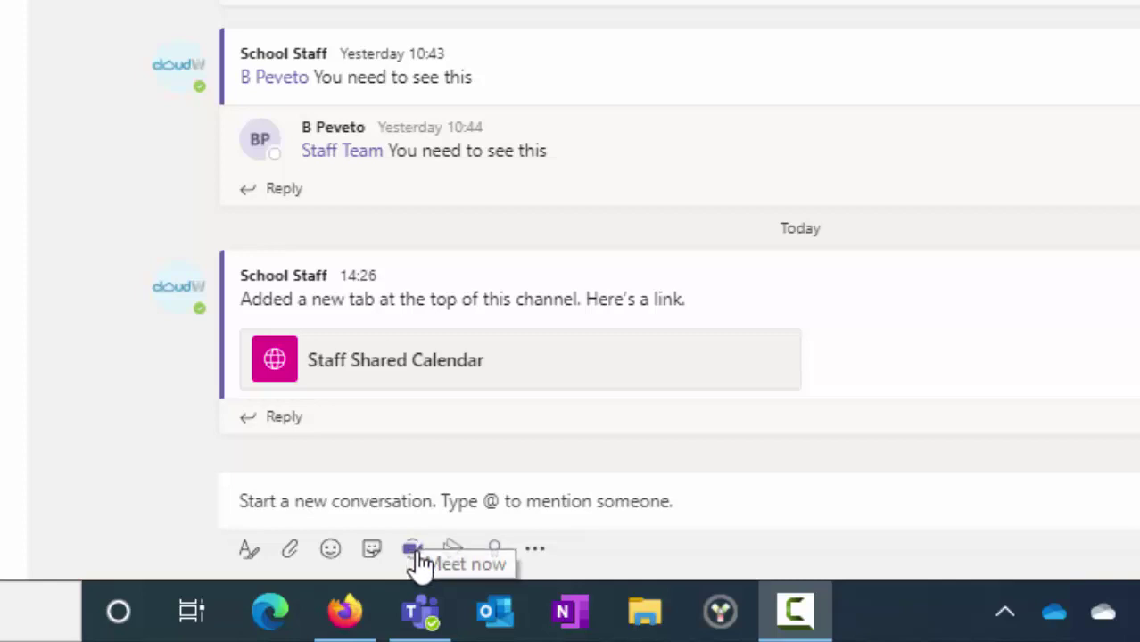
{"action": "left_click", "coordinate": [416, 550]}
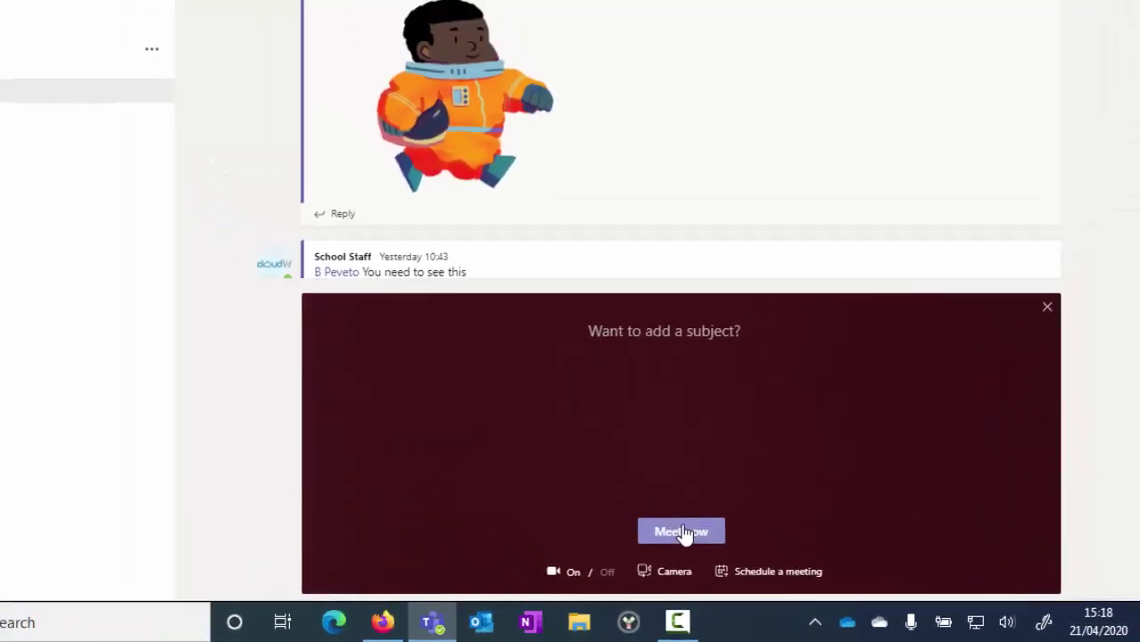
{"action": "left_click", "coordinate": [573, 481]}
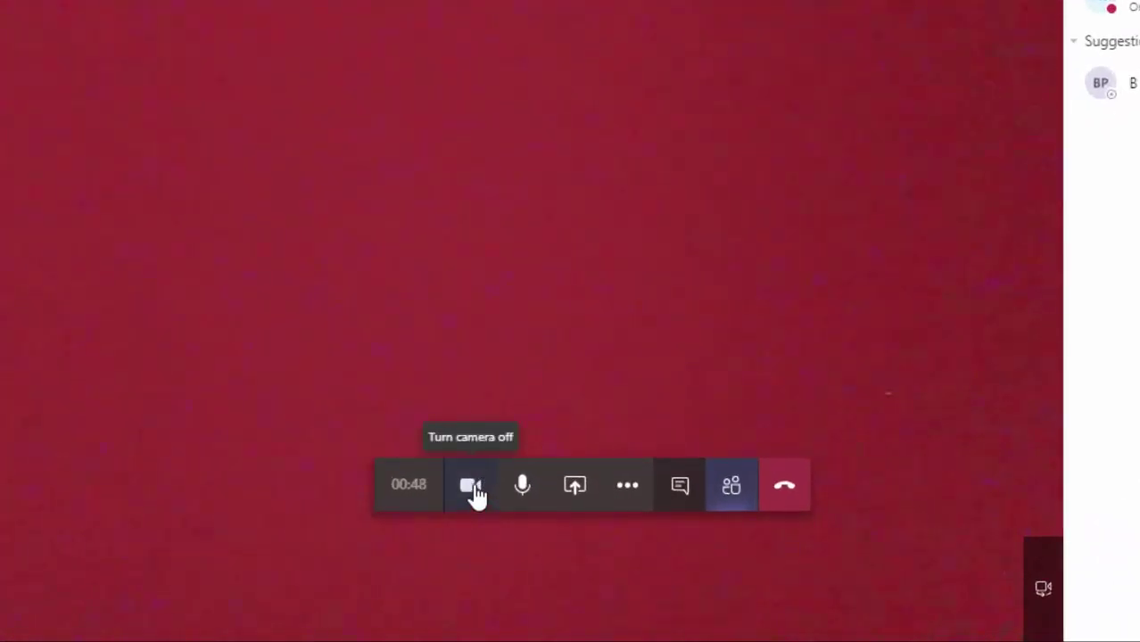
Step: Toggle the camera during the meeting, leaving it turned off
{"action": "left_click", "coordinate": [475, 490]}
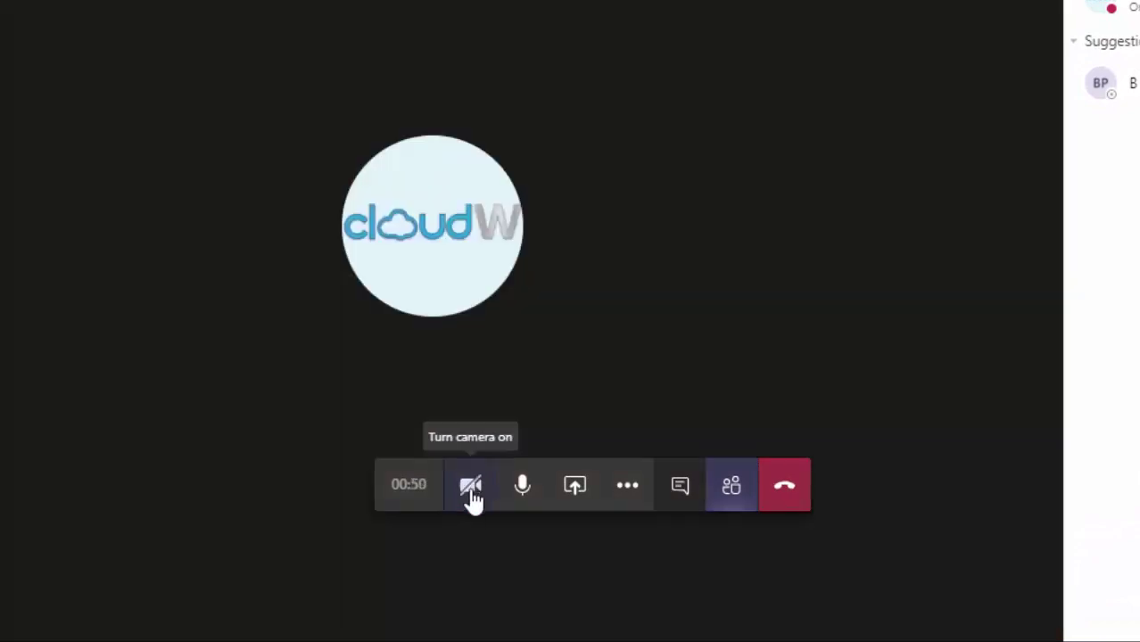
{"action": "left_click", "coordinate": [474, 501]}
{"action": "left_click", "coordinate": [474, 501]}
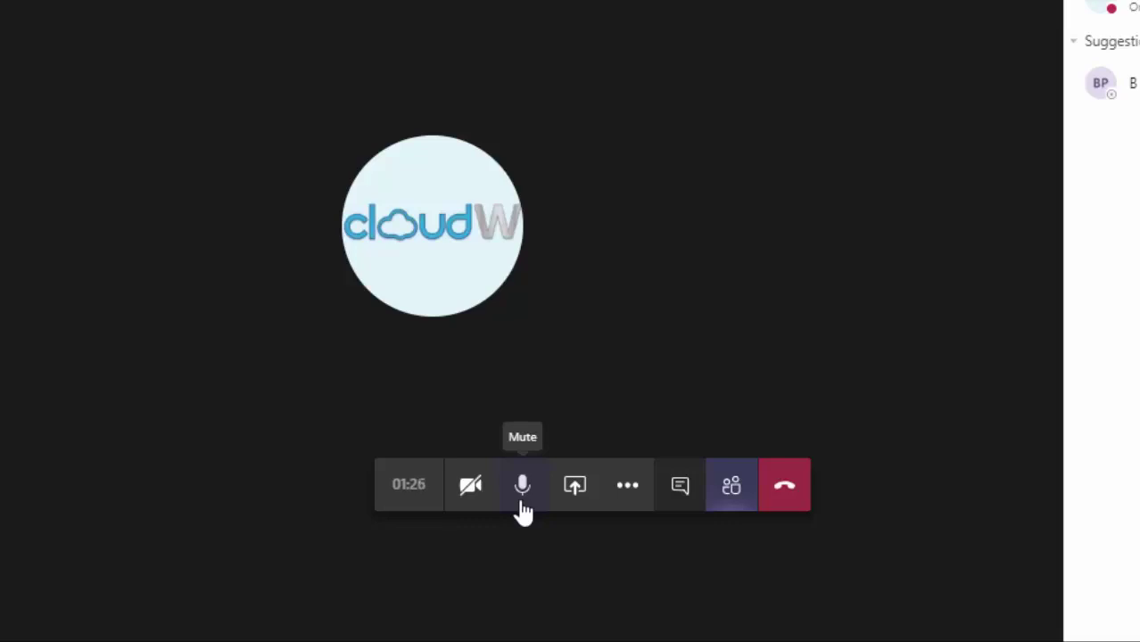
Step: Share the Screen 1 desktop with the meeting and stop presenting
{"action": "left_click", "coordinate": [577, 501]}
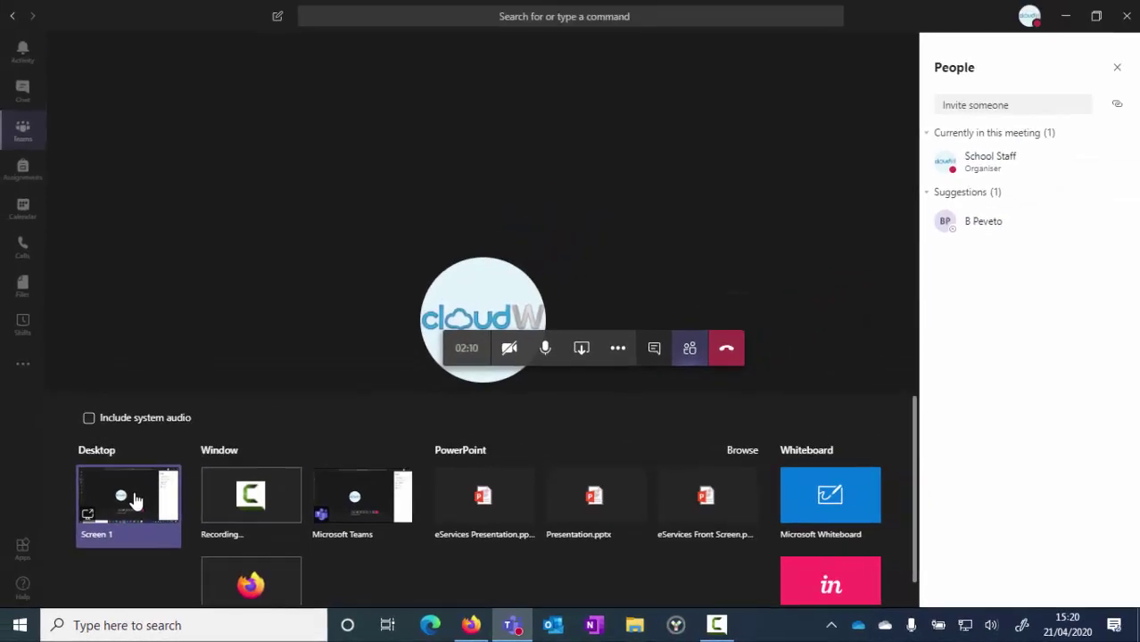
{"action": "left_click", "coordinate": [136, 501]}
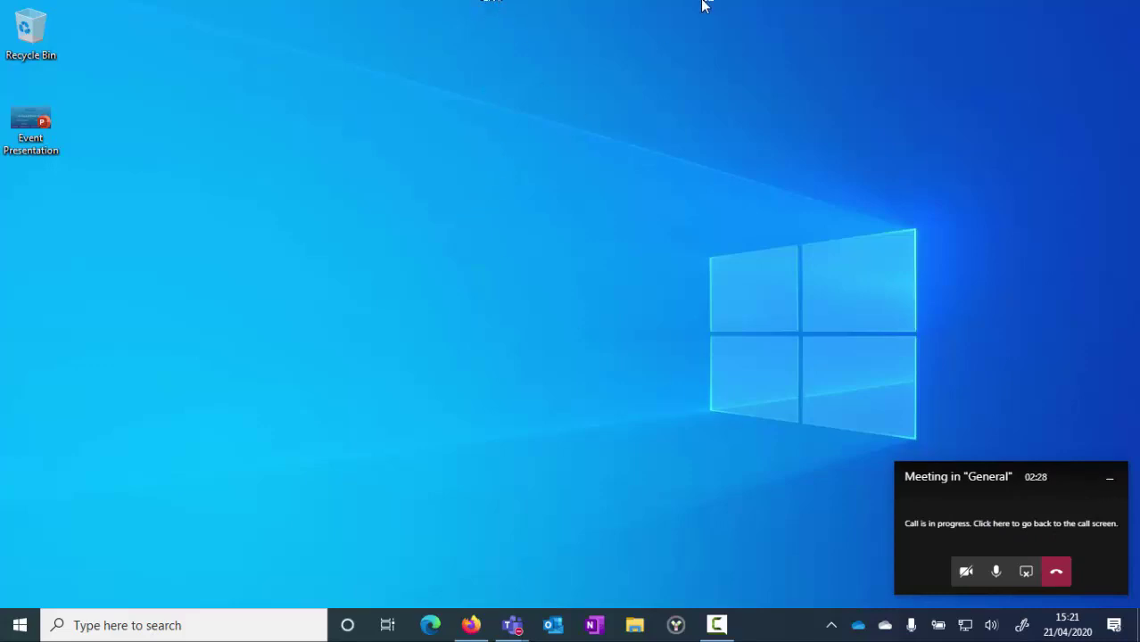
{"action": "mouse_move", "coordinate": [575, 8]}
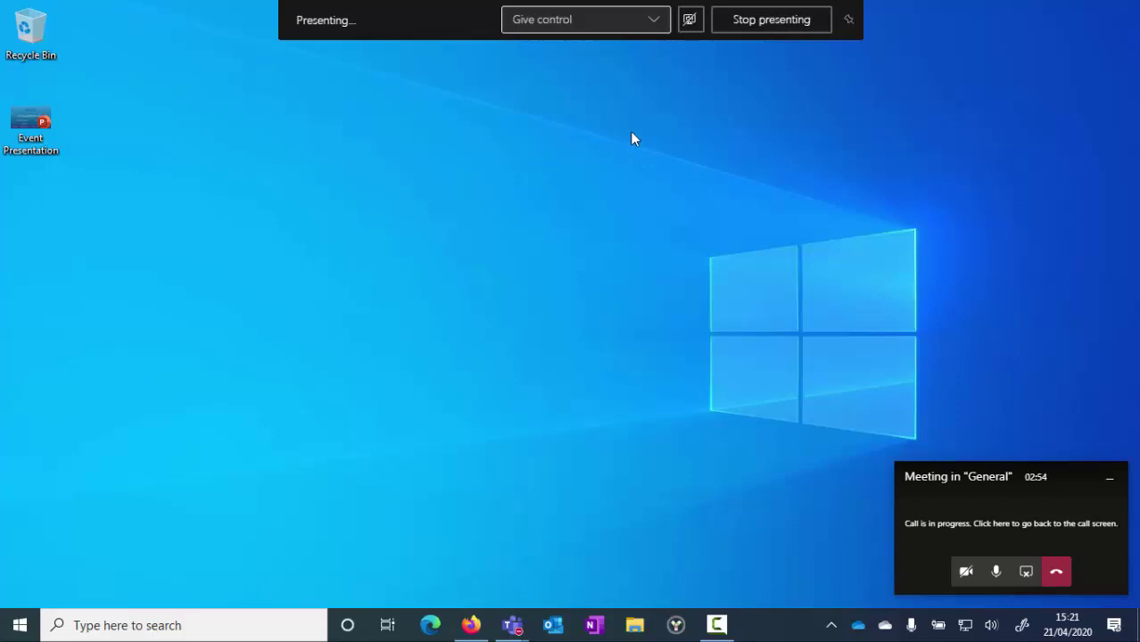
{"action": "left_click", "coordinate": [763, 20]}
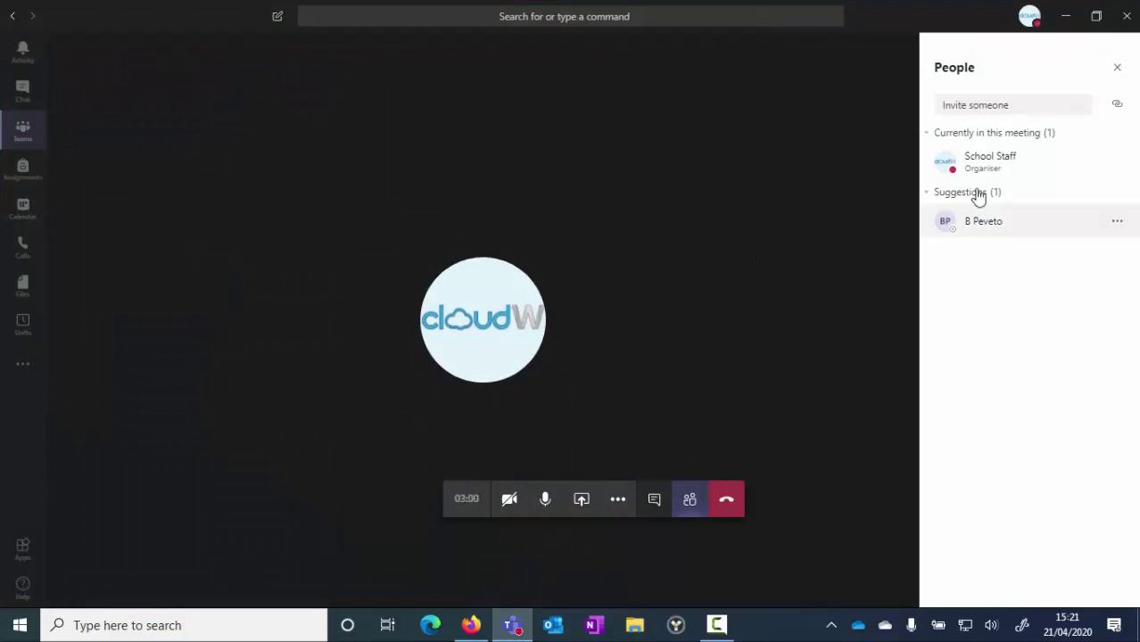
Step: Check the options for the suggested participant and open the meeting chat
{"action": "mouse_move", "coordinate": [971, 225]}
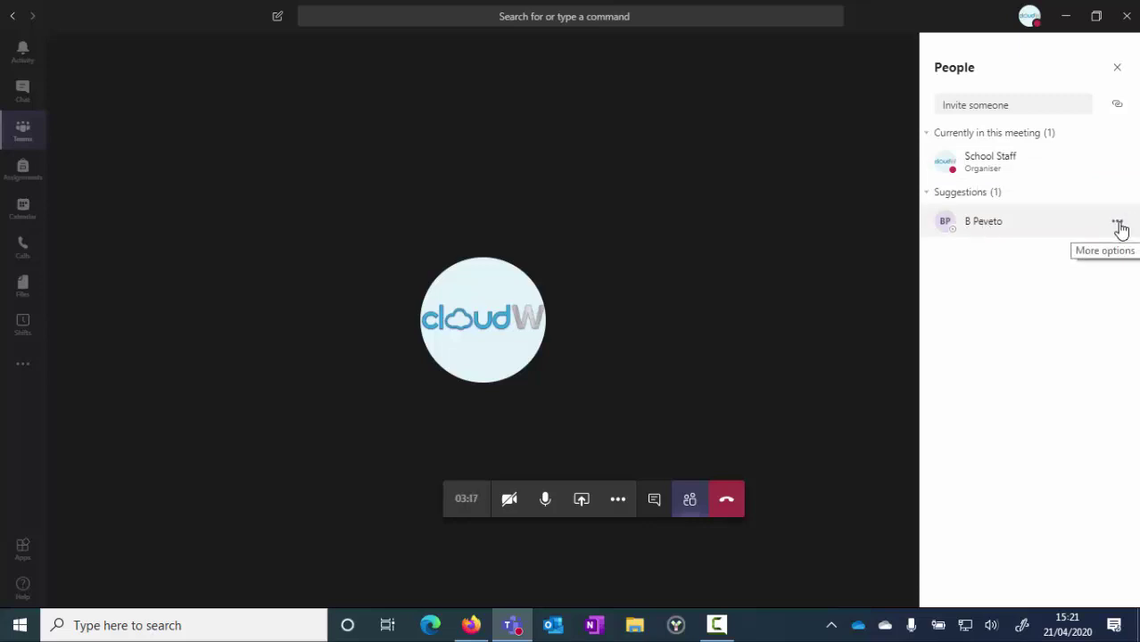
{"action": "left_click", "coordinate": [1119, 225]}
{"action": "left_click", "coordinate": [1021, 337]}
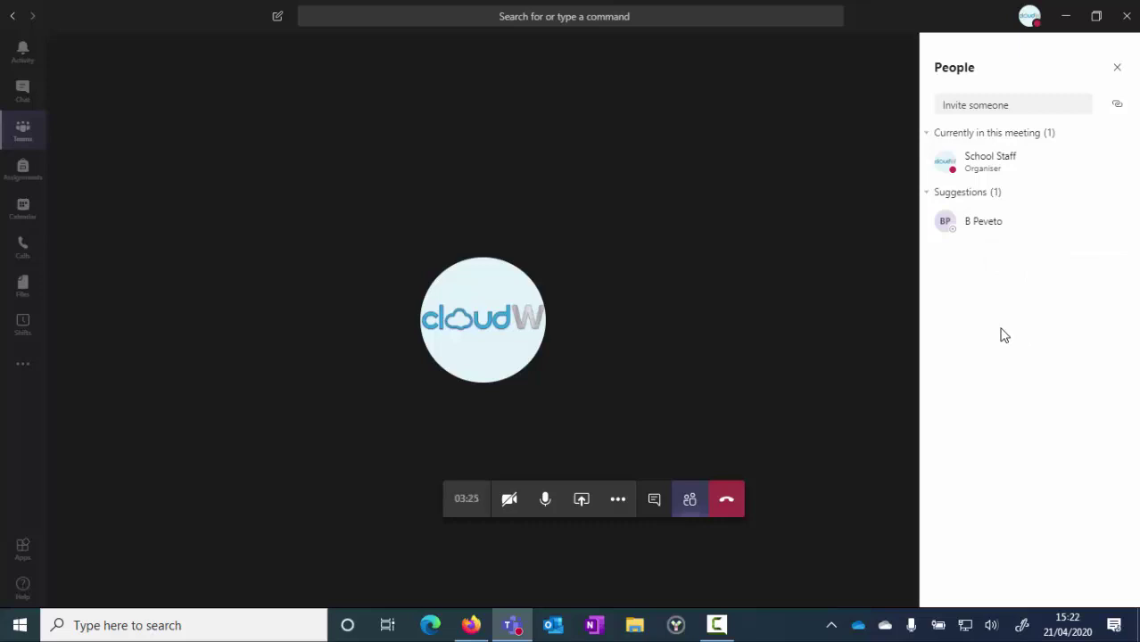
{"action": "left_click", "coordinate": [655, 503]}
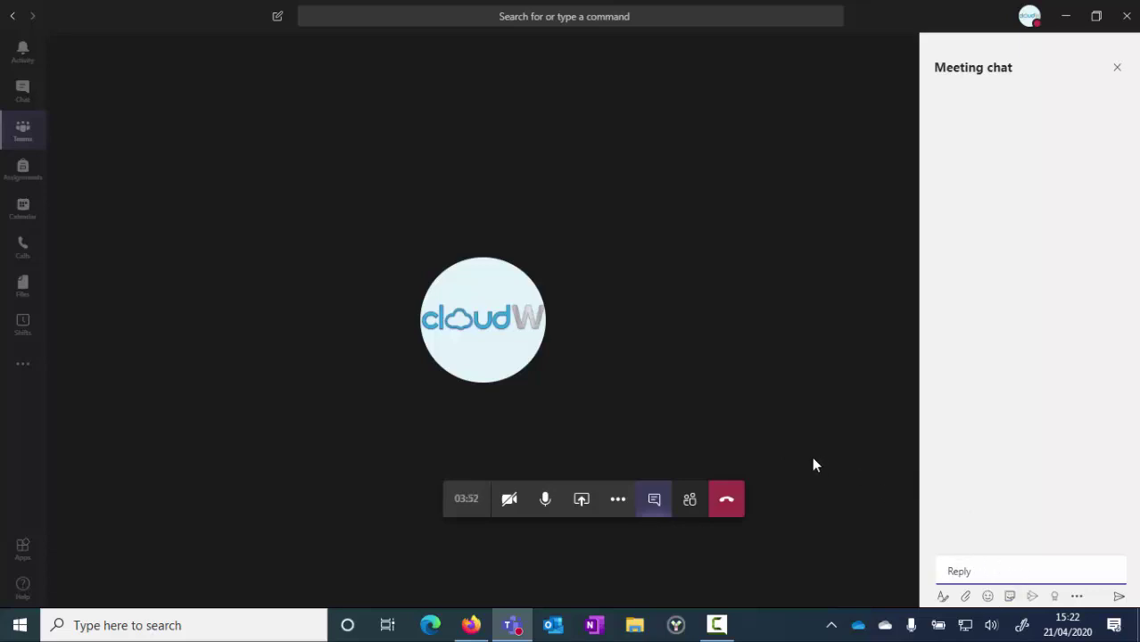
Step: Show the meeting notes and start taking notes for this meeting
{"action": "left_click", "coordinate": [619, 501]}
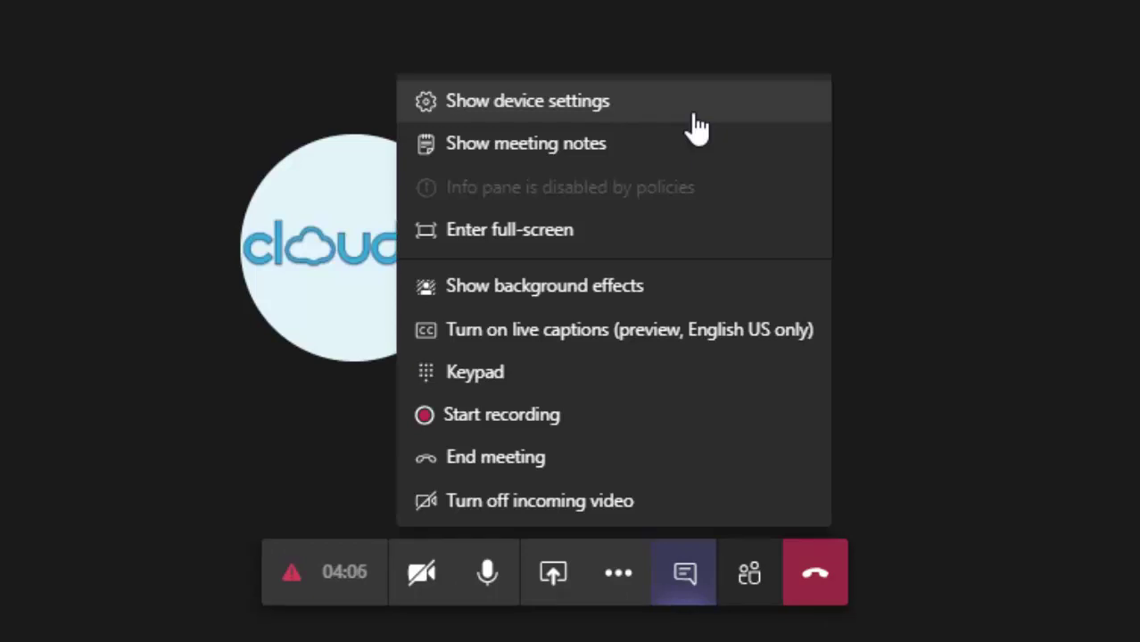
{"action": "left_click", "coordinate": [621, 145]}
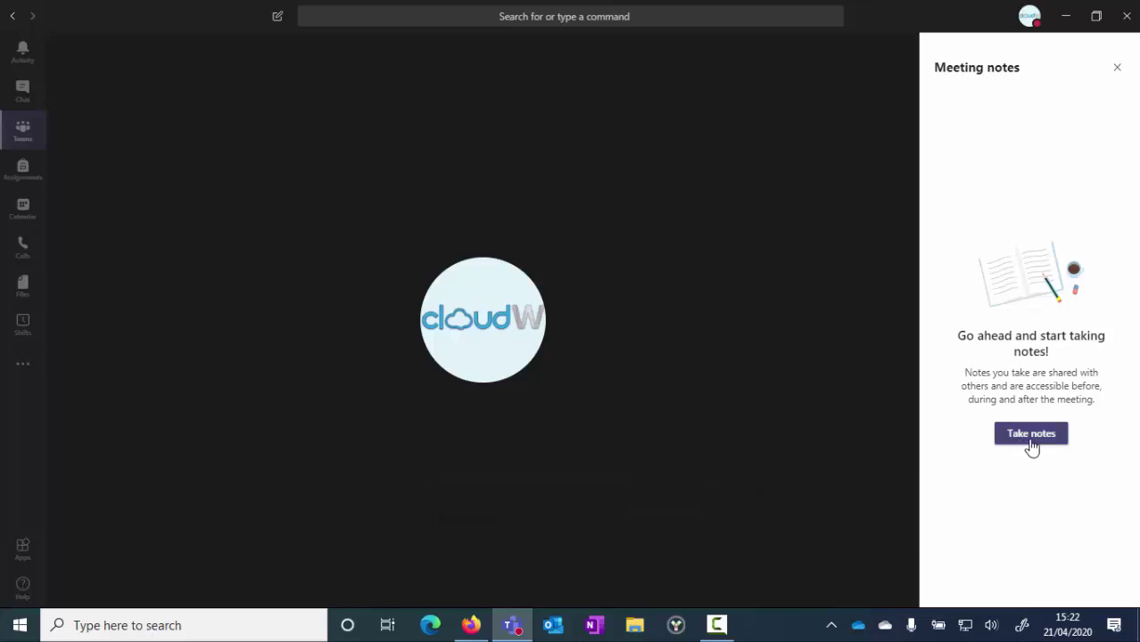
{"action": "left_click", "coordinate": [1032, 435]}
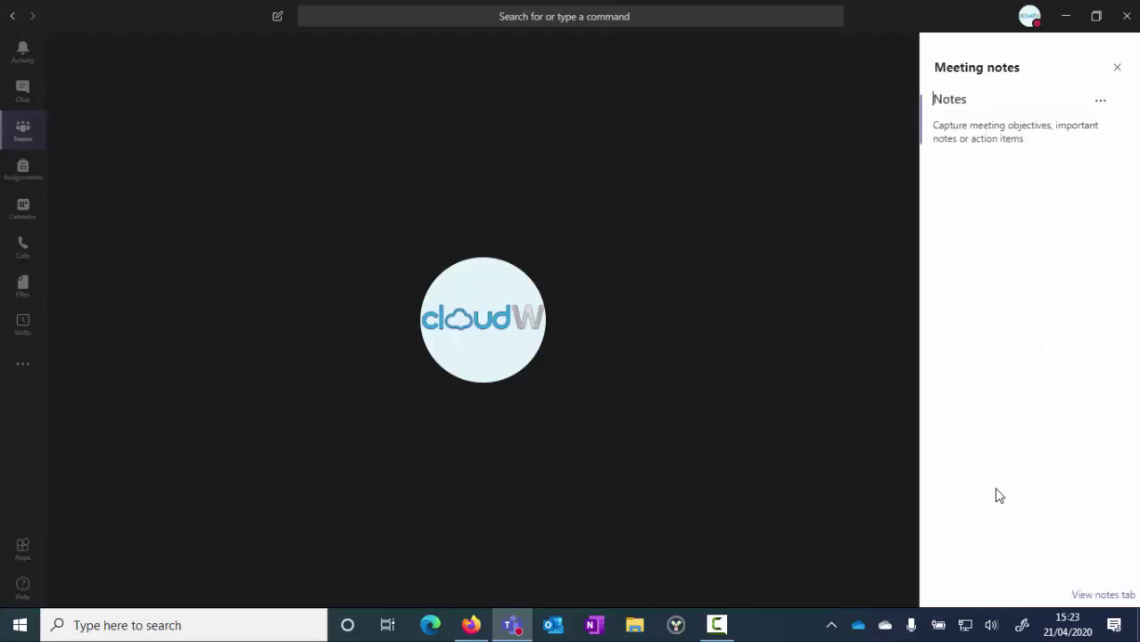
Step: Select the blur background effect, browse the other available backgrounds, and close the background settings without applying
{"action": "left_click", "coordinate": [618, 498]}
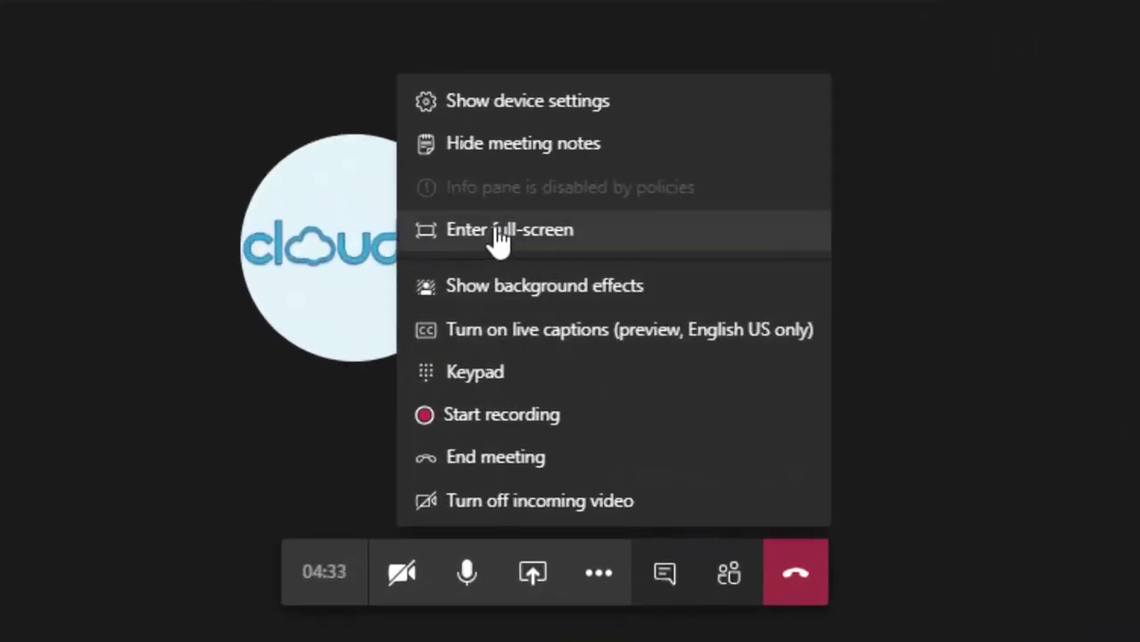
{"action": "left_click", "coordinate": [576, 290]}
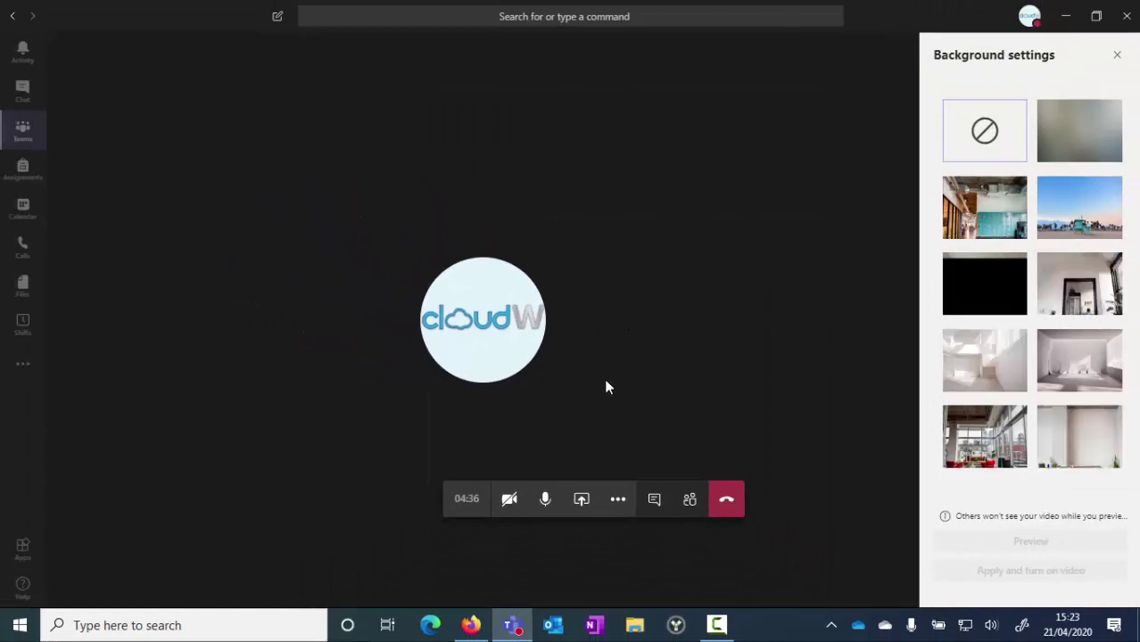
{"action": "left_click", "coordinate": [1077, 137]}
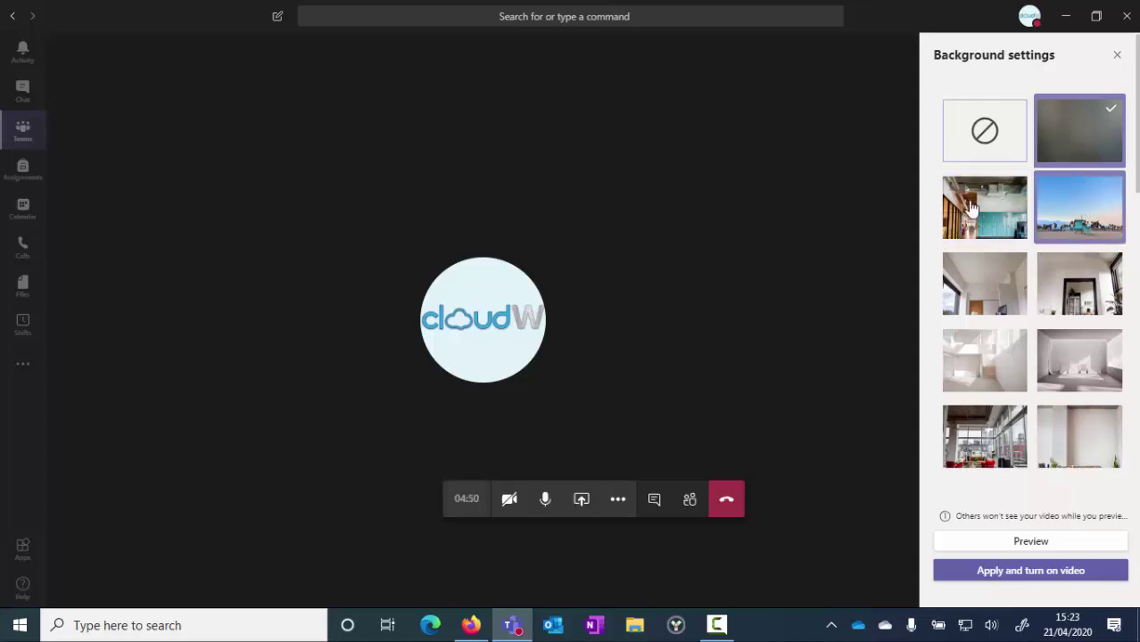
{"action": "scroll", "coordinate": [1018, 320], "scroll_direction": "down", "scroll_amount": 1}
{"action": "scroll", "coordinate": [1017, 320], "scroll_direction": "down", "scroll_amount": 6}
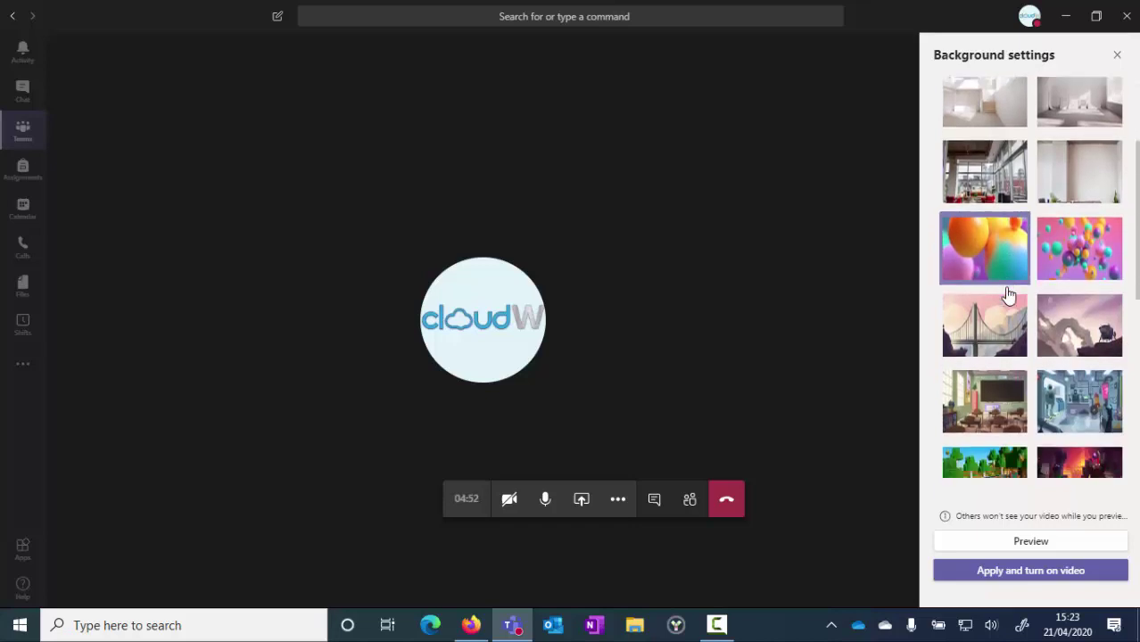
{"action": "scroll", "coordinate": [1009, 293], "scroll_direction": "down", "scroll_amount": 1}
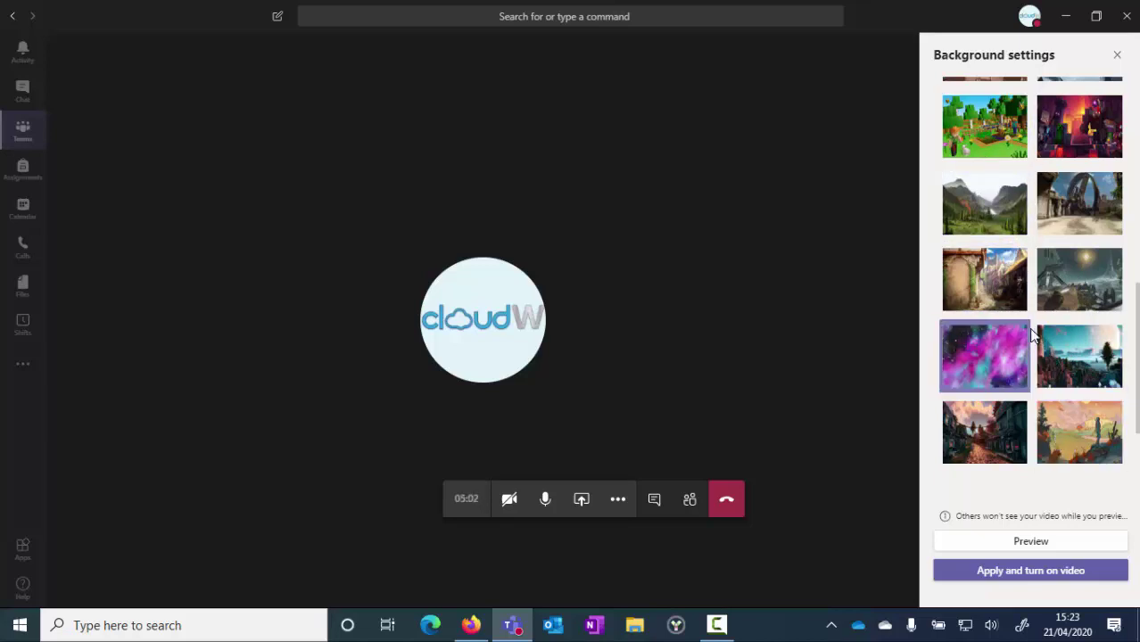
{"action": "left_click", "coordinate": [1118, 57]}
Step: Turn on live captions for the meeting and turn them off again
{"action": "left_click", "coordinate": [617, 498]}
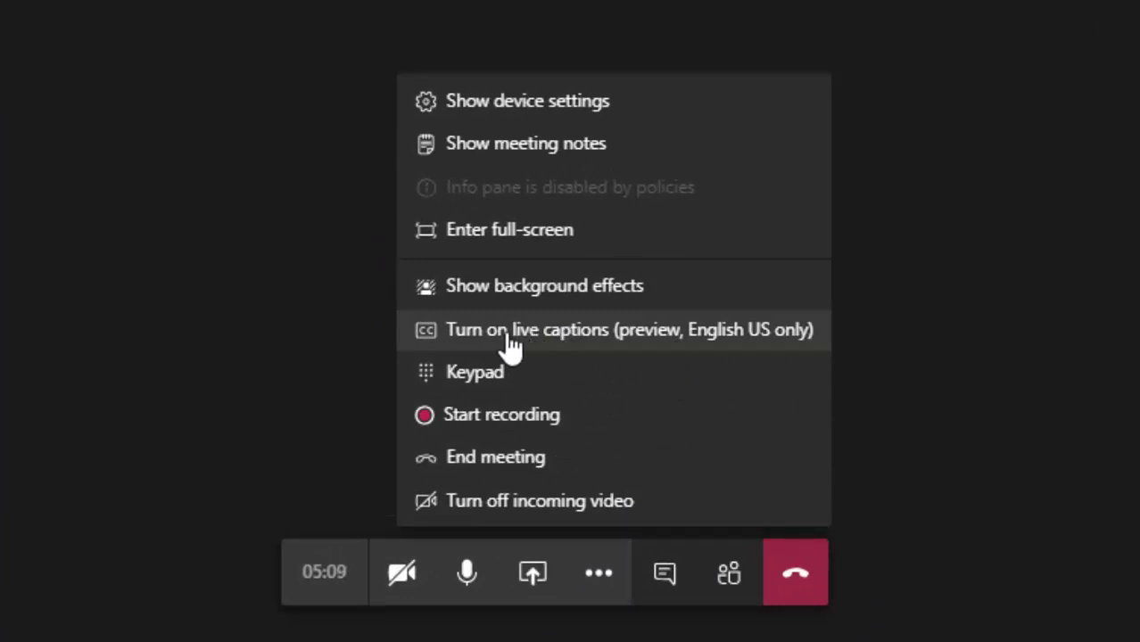
{"action": "left_click", "coordinate": [542, 339]}
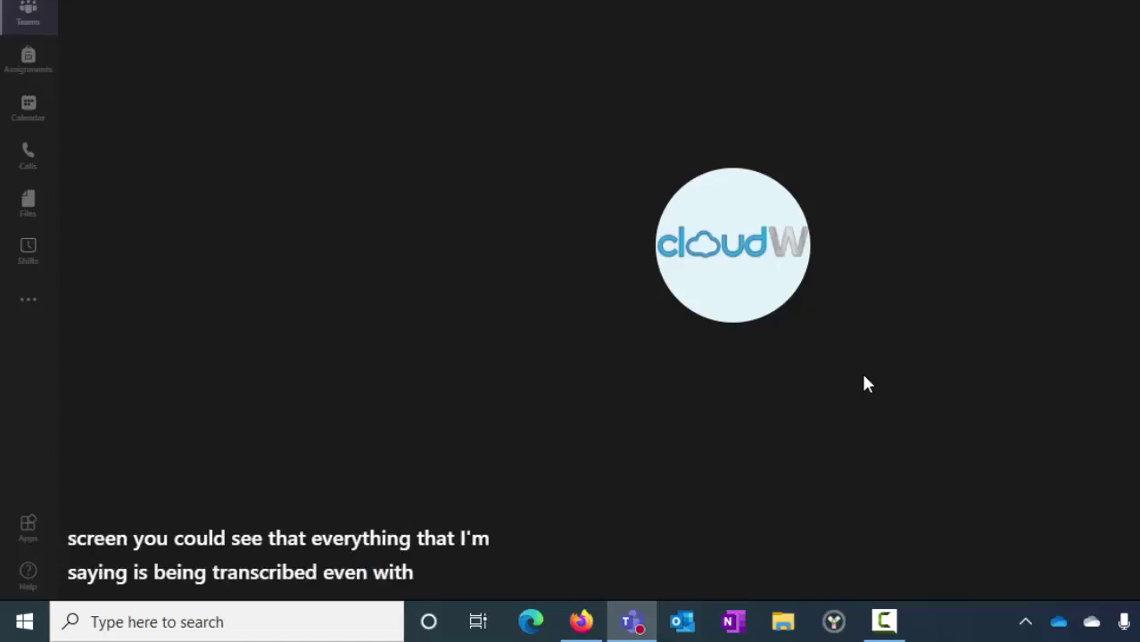
{"action": "mouse_move", "coordinate": [671, 400]}
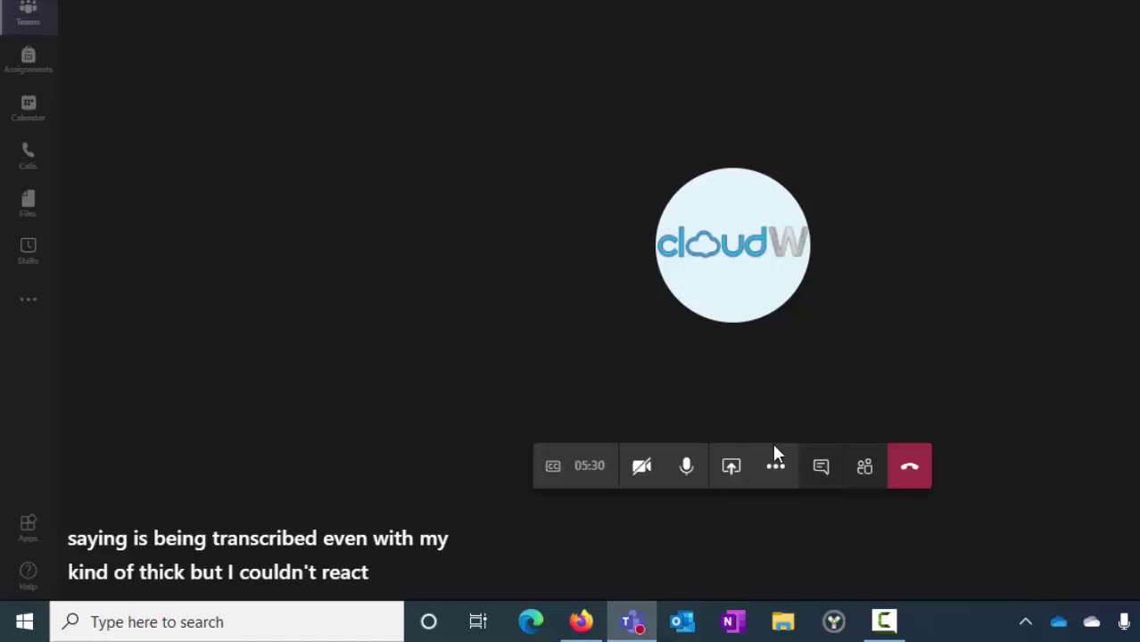
{"action": "left_click", "coordinate": [777, 468]}
{"action": "left_click", "coordinate": [799, 303]}
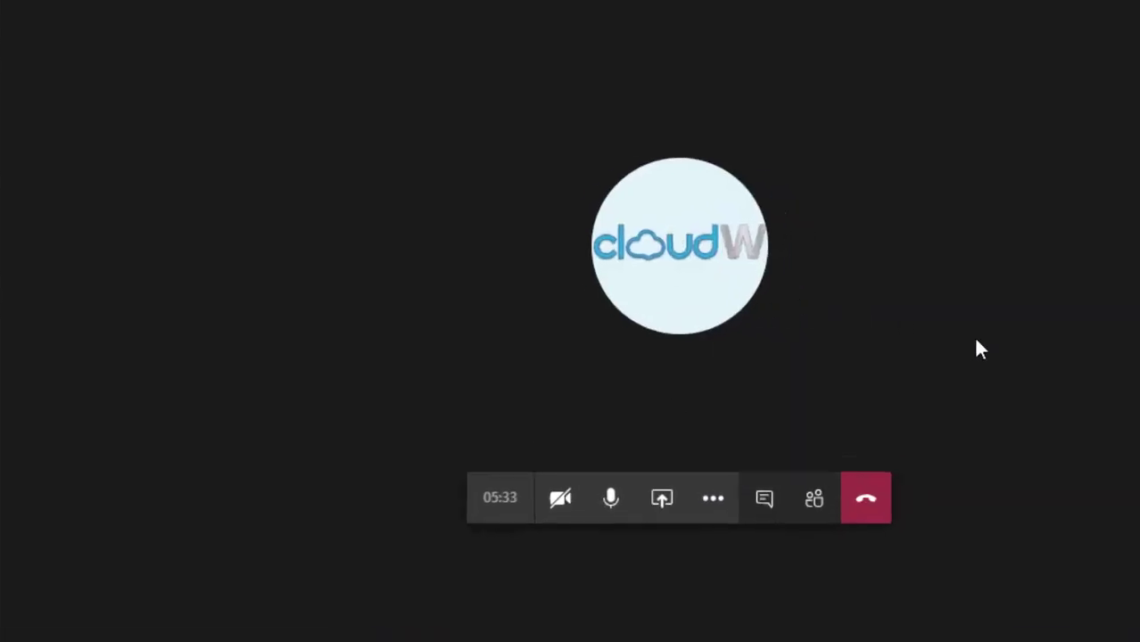
Step: End the meeting for everyone and rate the call quality four stars, dismissing the request for detailed feedback
{"action": "left_click", "coordinate": [713, 498]}
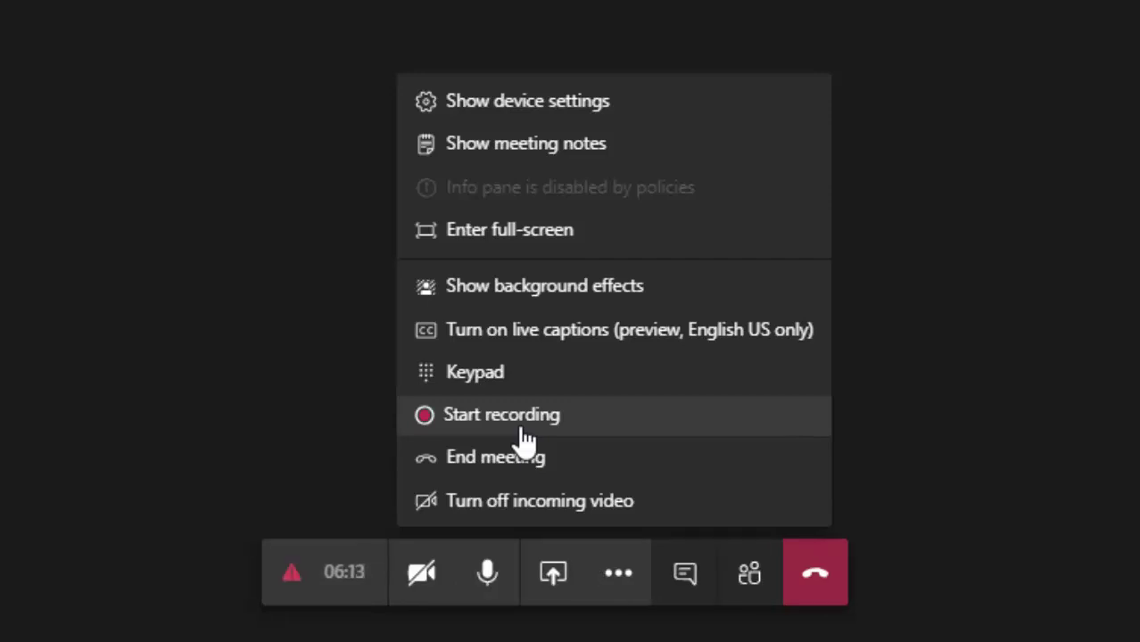
{"action": "mouse_move", "coordinate": [294, 589]}
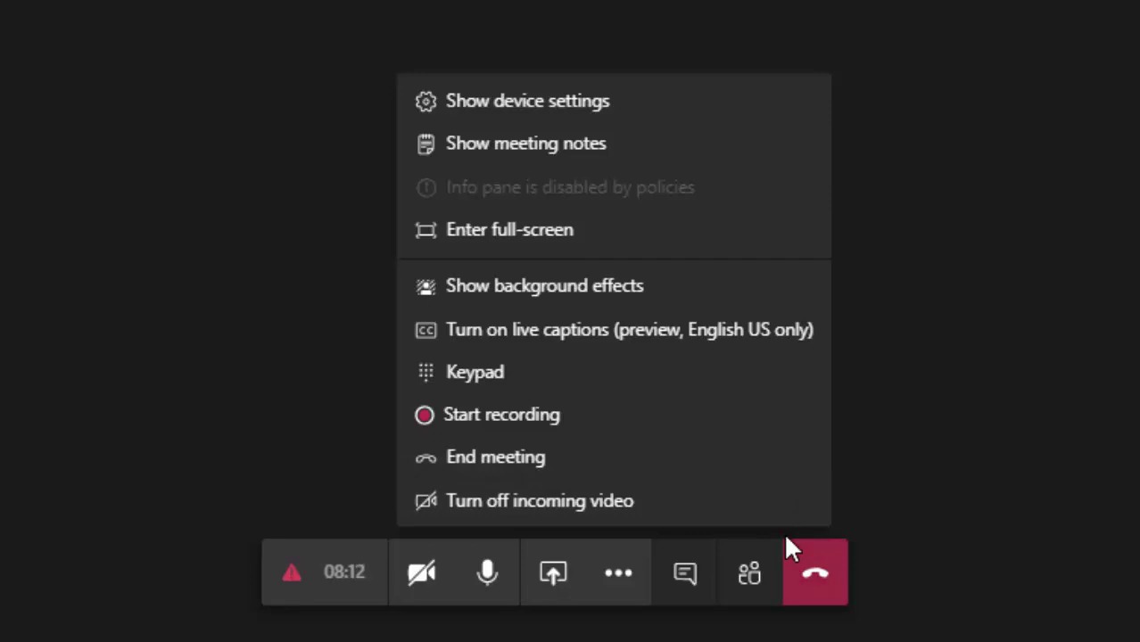
{"action": "left_click", "coordinate": [514, 464]}
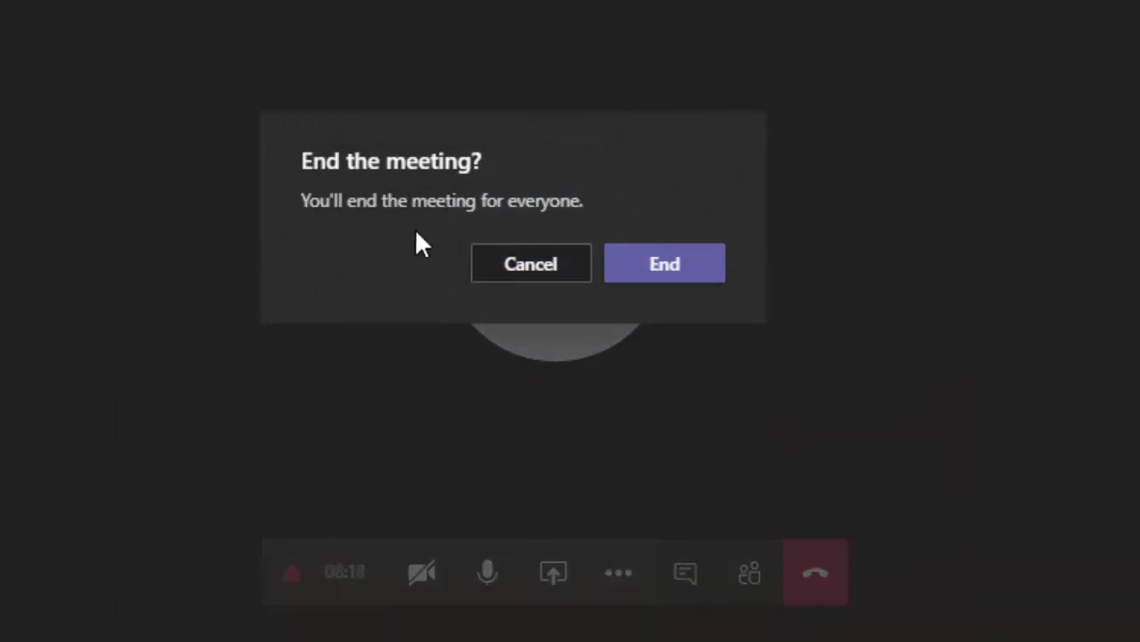
{"action": "left_click", "coordinate": [657, 267]}
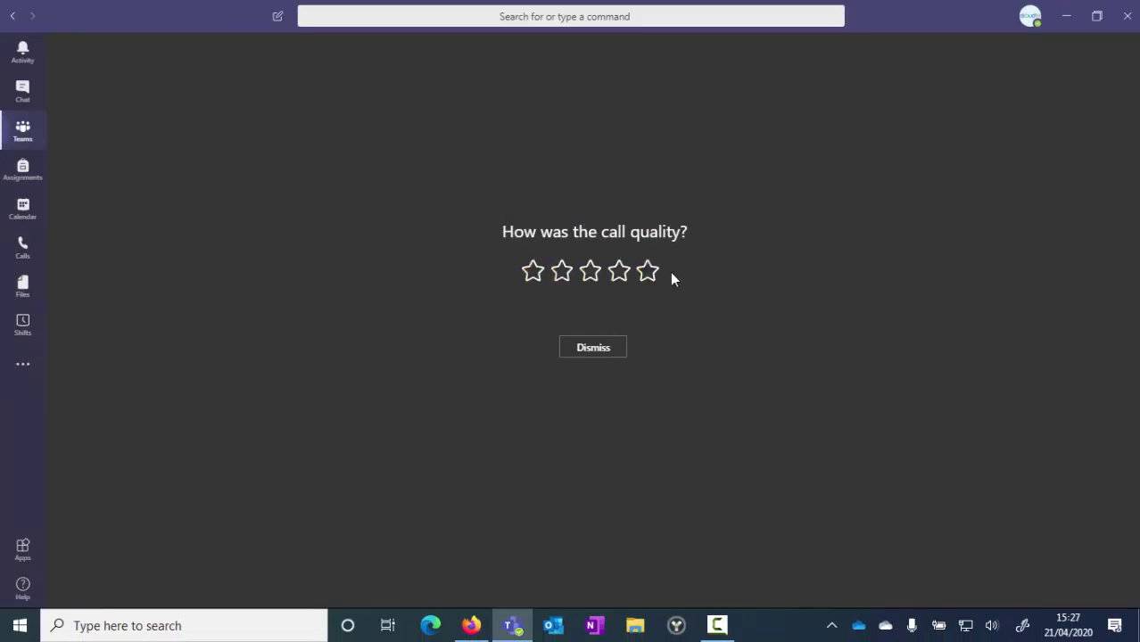
{"action": "left_click", "coordinate": [619, 271]}
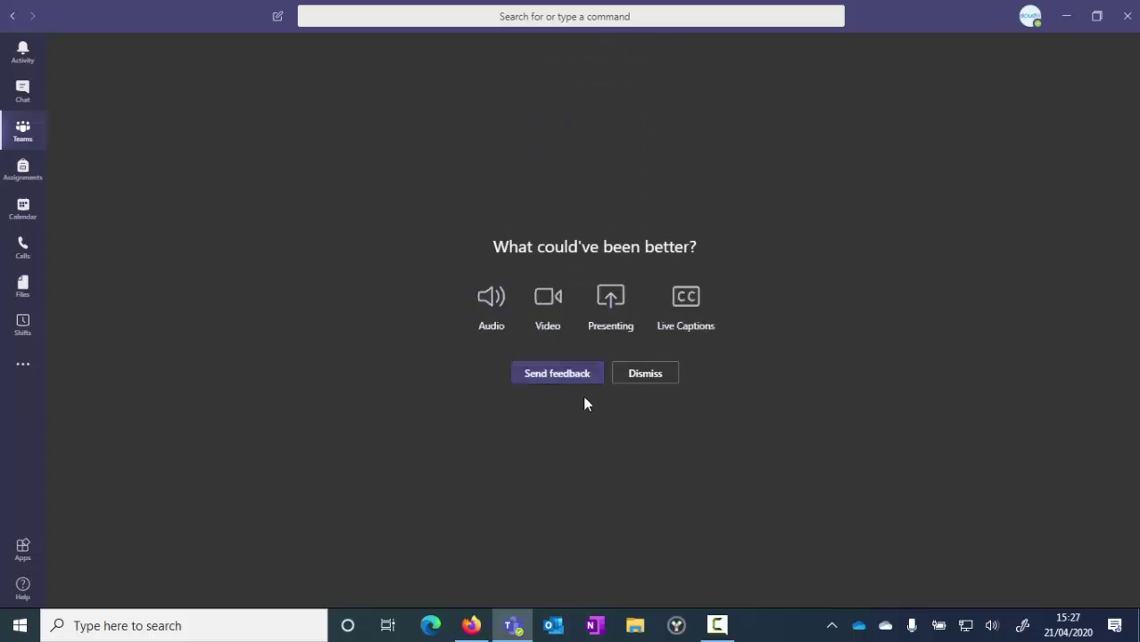
{"action": "left_click", "coordinate": [646, 375]}
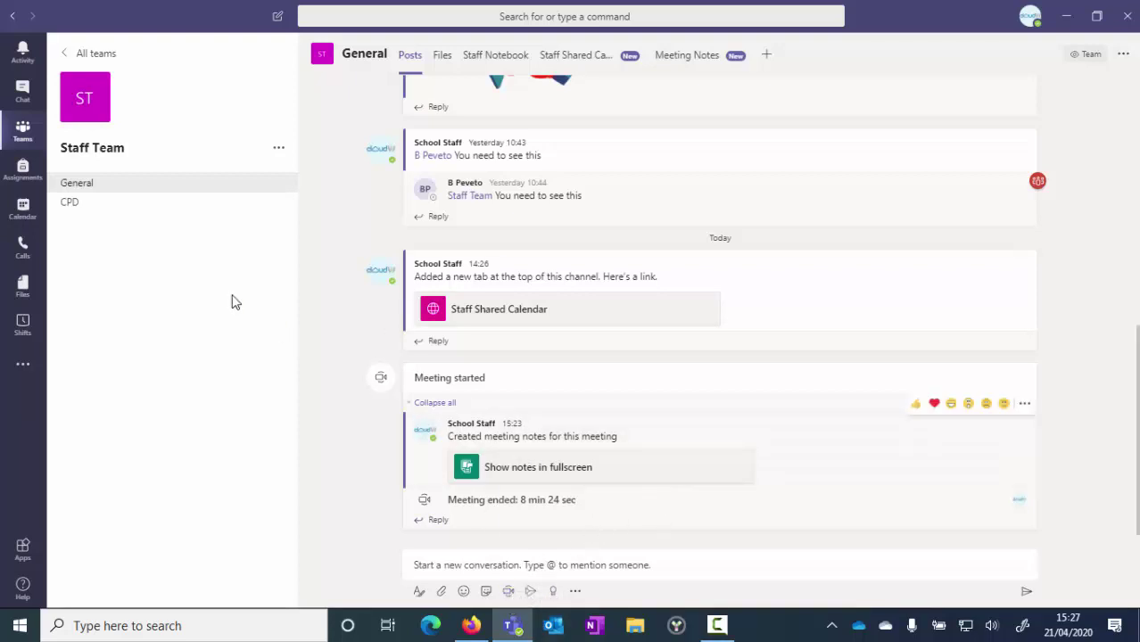
Step: Draft a new calendar meeting assigned to the Staff Team's CPD channel and discard it
{"action": "left_click", "coordinate": [23, 210]}
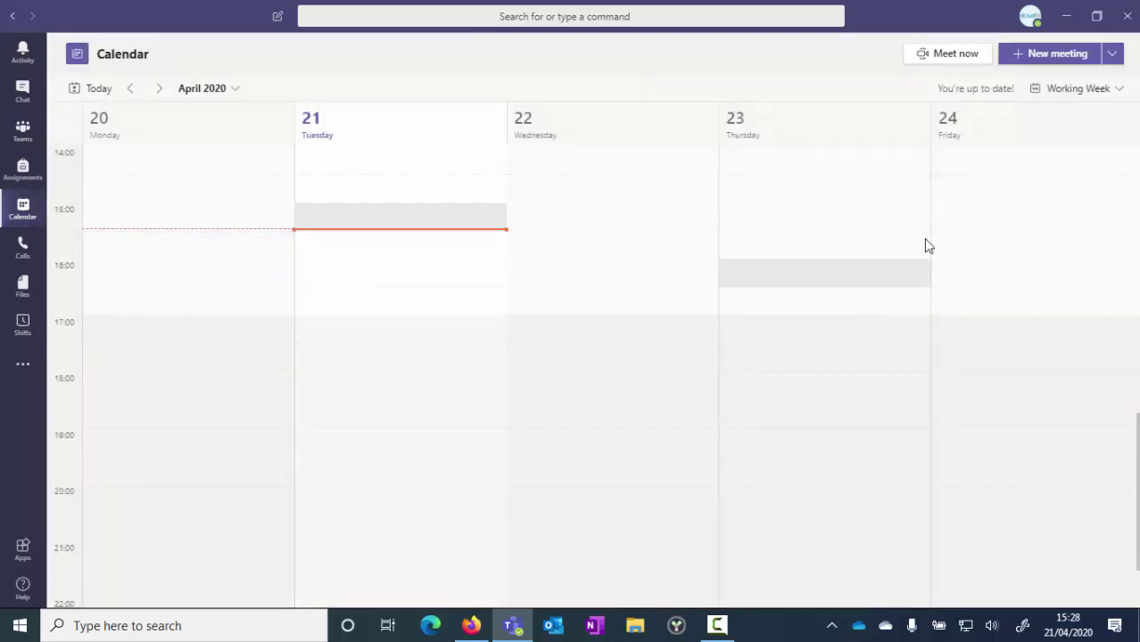
{"action": "left_click", "coordinate": [1062, 55]}
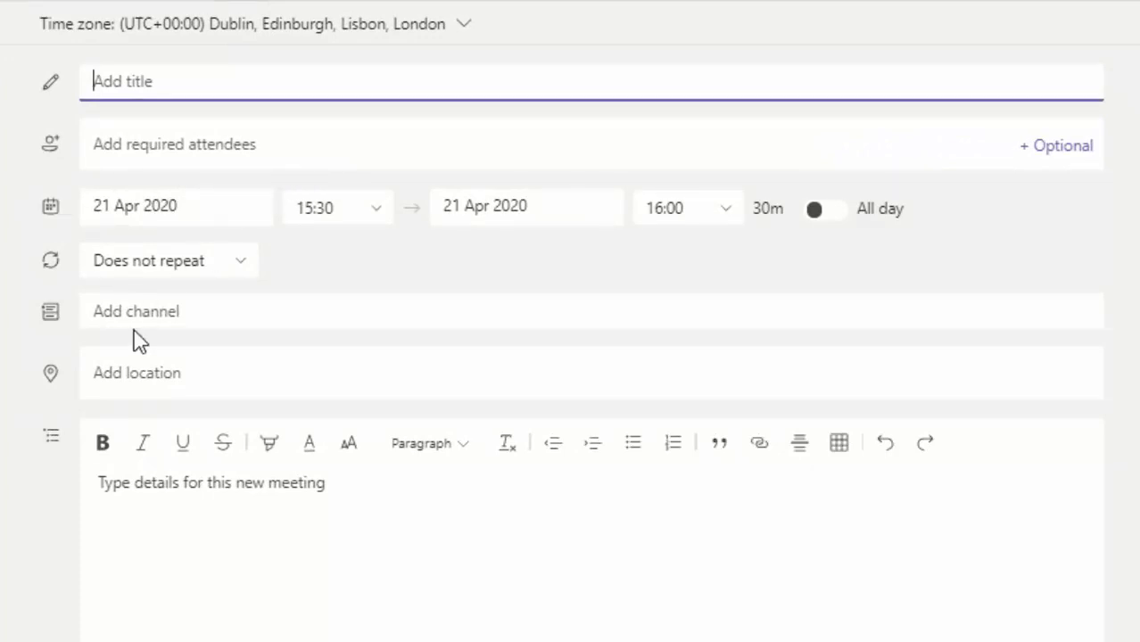
{"action": "left_click", "coordinate": [173, 306]}
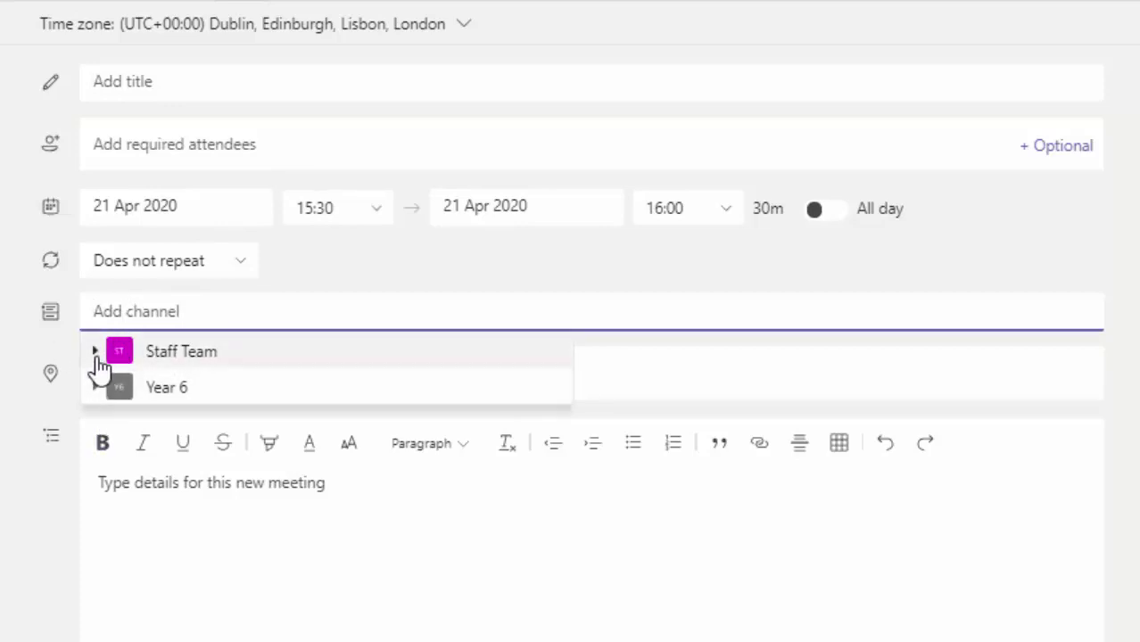
{"action": "left_click", "coordinate": [94, 353]}
{"action": "left_click", "coordinate": [161, 417]}
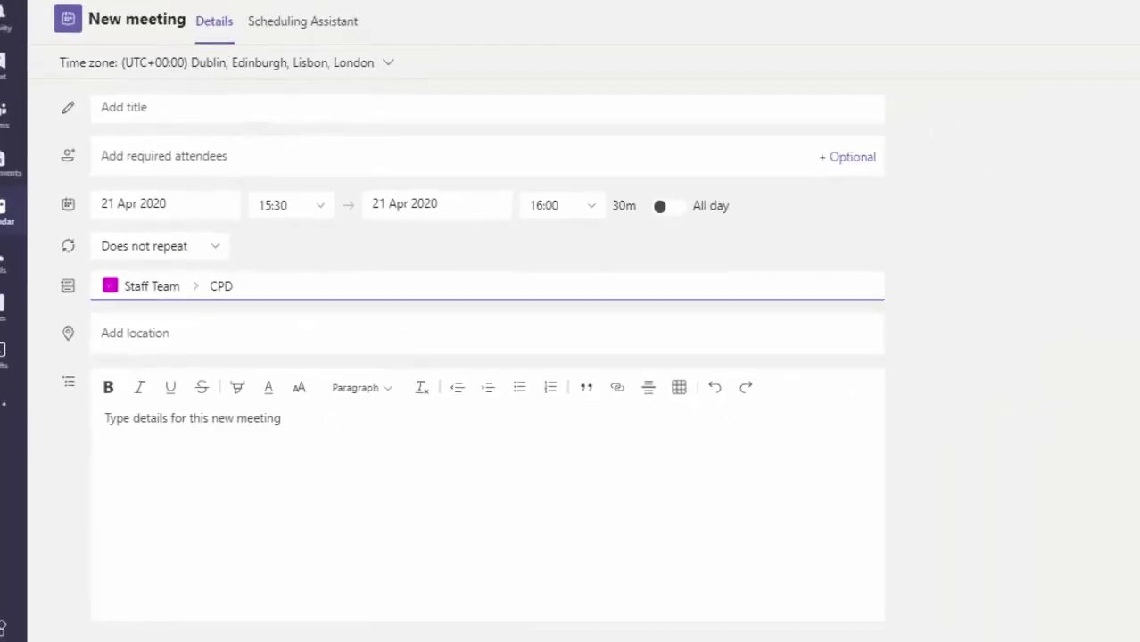
{"action": "left_click", "coordinate": [1078, 65]}
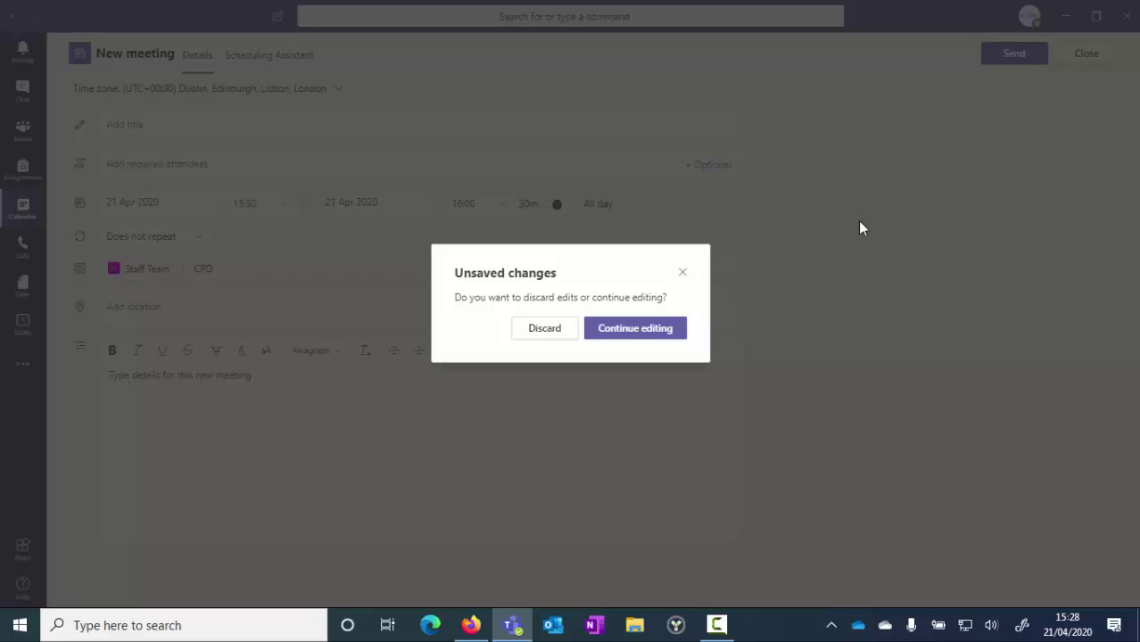
{"action": "left_click", "coordinate": [535, 330]}
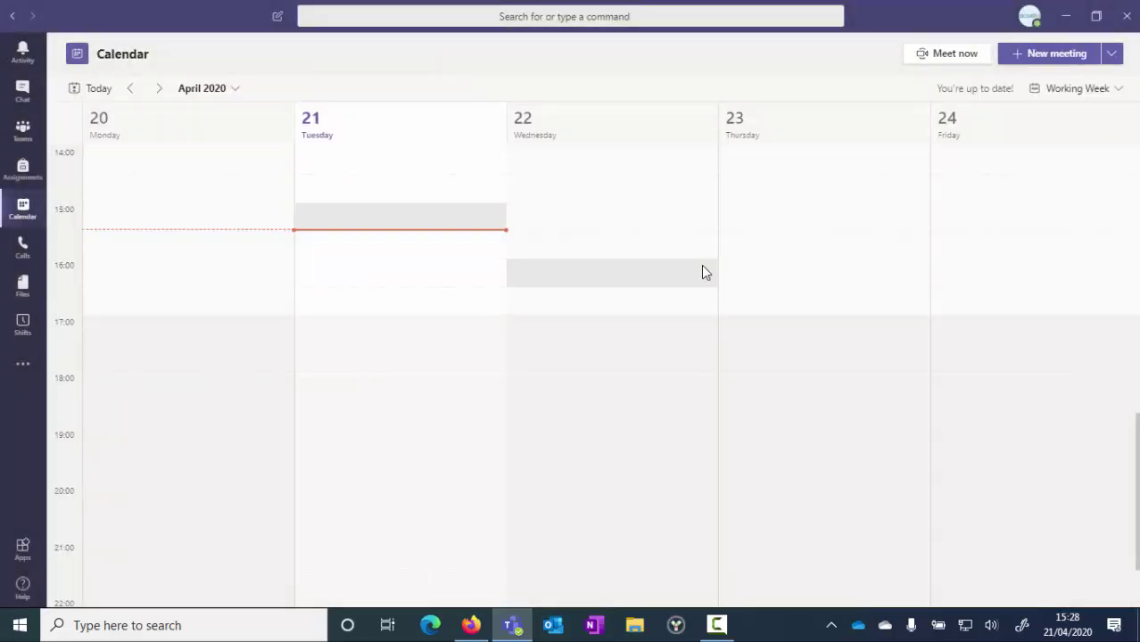
Step: Open the Chat section to its most recent conversation
{"action": "left_click", "coordinate": [23, 103]}
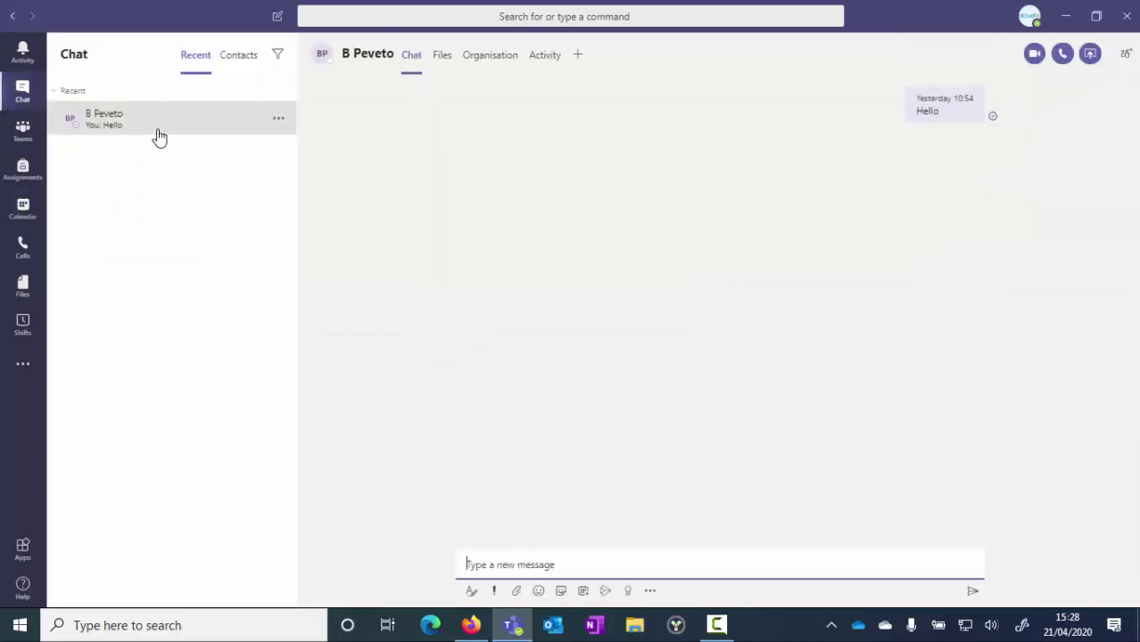